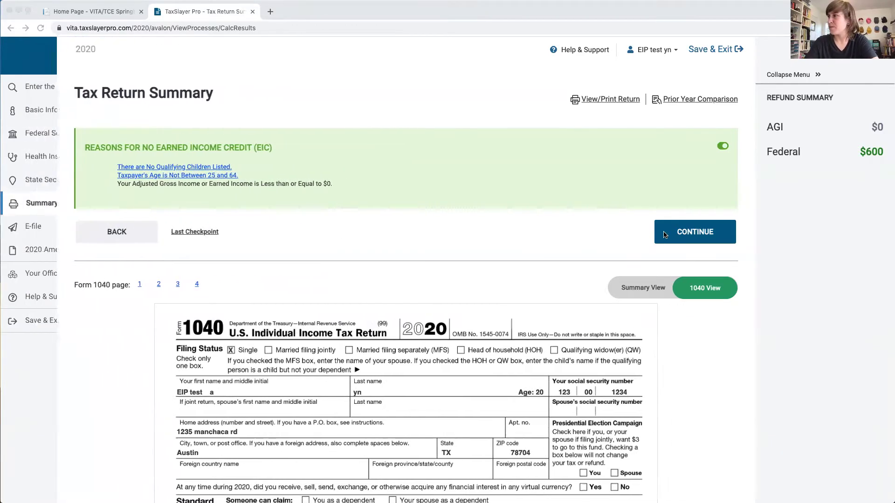
# - Continue past the tax return summary and the federal return warnings to the E-File form
pyautogui.click(689, 232)
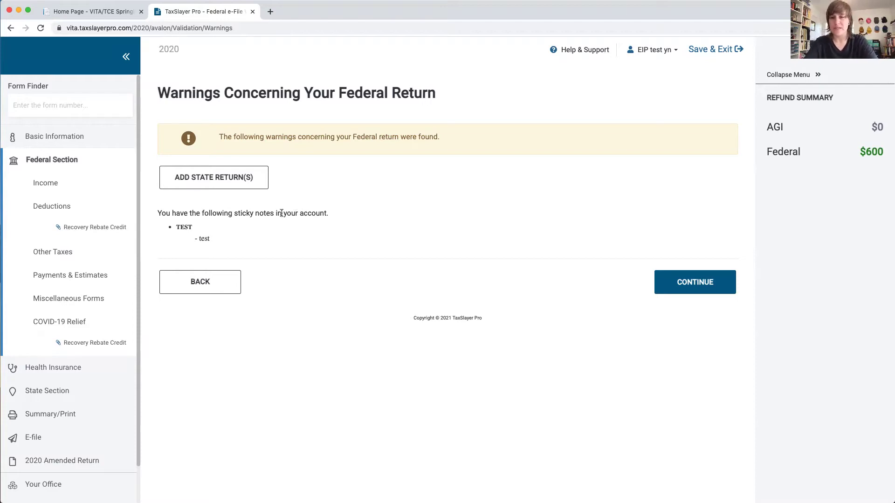
pyautogui.click(688, 283)
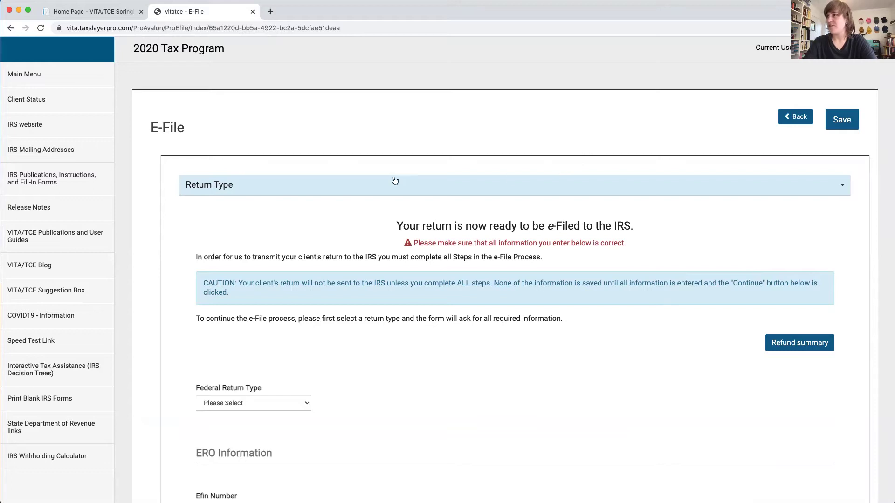
# - Set the federal return type to E-file: Direct Deposit and advance to the Tax Preparation and E-File Information section
pyautogui.scroll(-3, 242, 194)
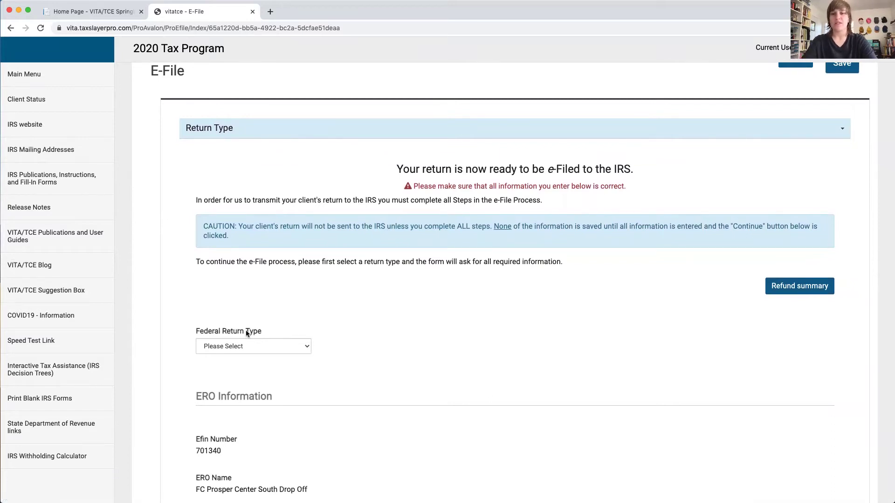
pyautogui.click(268, 347)
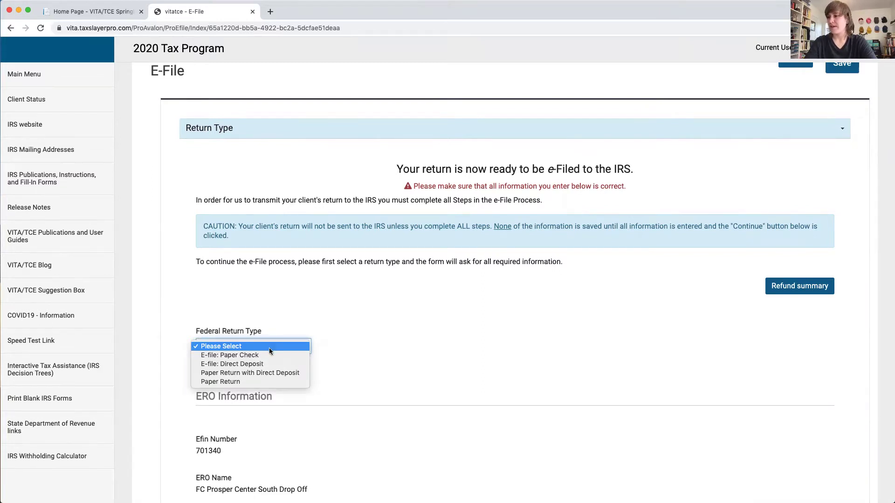
pyautogui.click(245, 364)
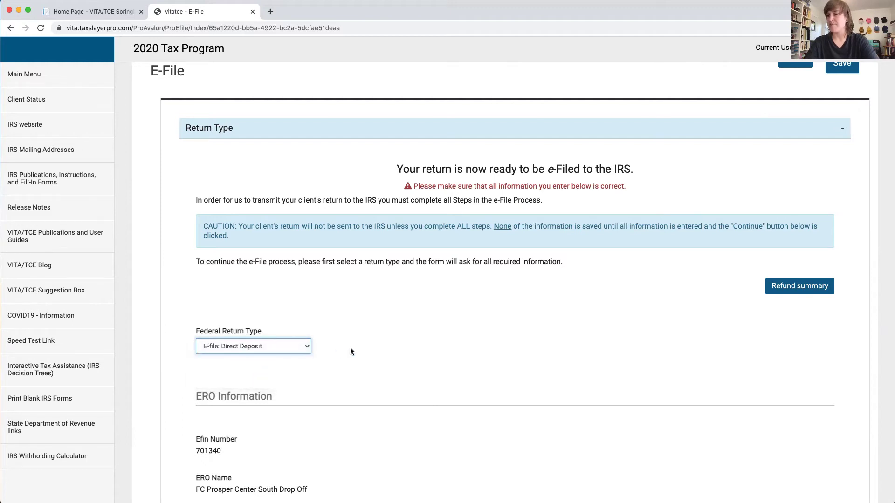
pyautogui.scroll(-3, 351, 352)
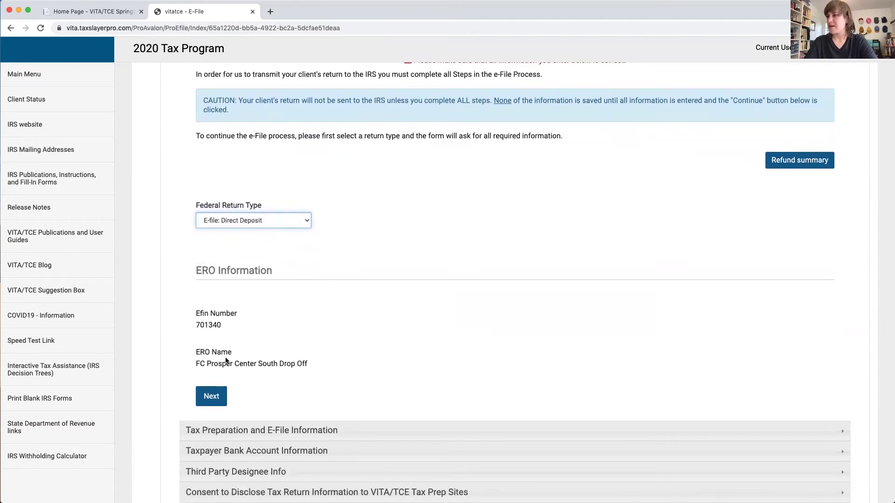
pyautogui.scroll(-1, 238, 360)
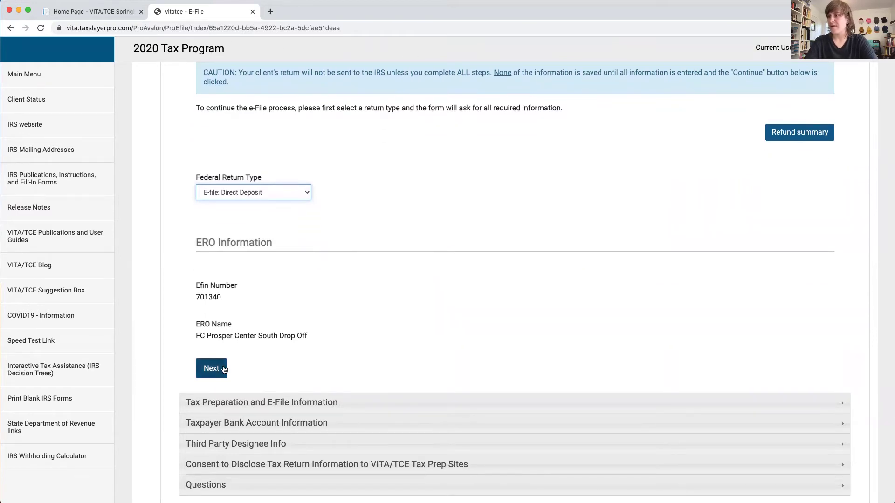
pyautogui.click(224, 371)
pyautogui.scroll(2, 310, 348)
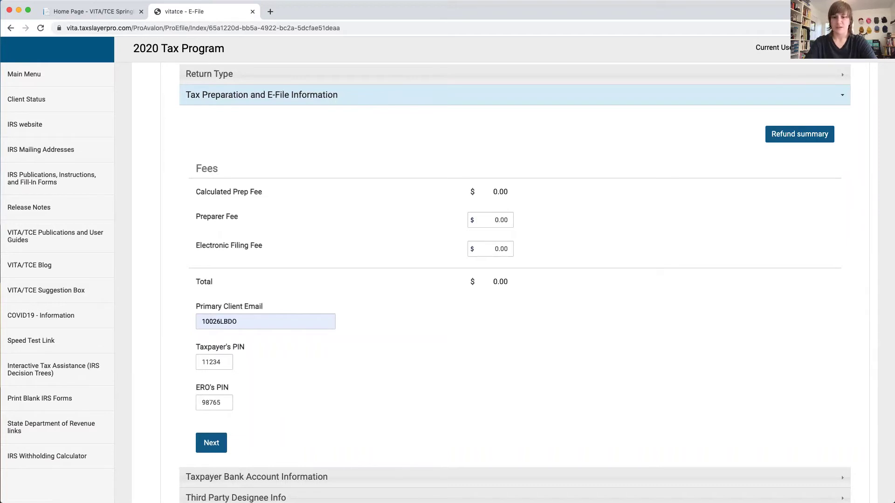
# - Replace the primary client email with the client's e-mail address and advance to the Taxpayer Bank Account Information section
pyautogui.moveTo(201, 169); pyautogui.dragTo(253, 220)
pyautogui.click(254, 221)
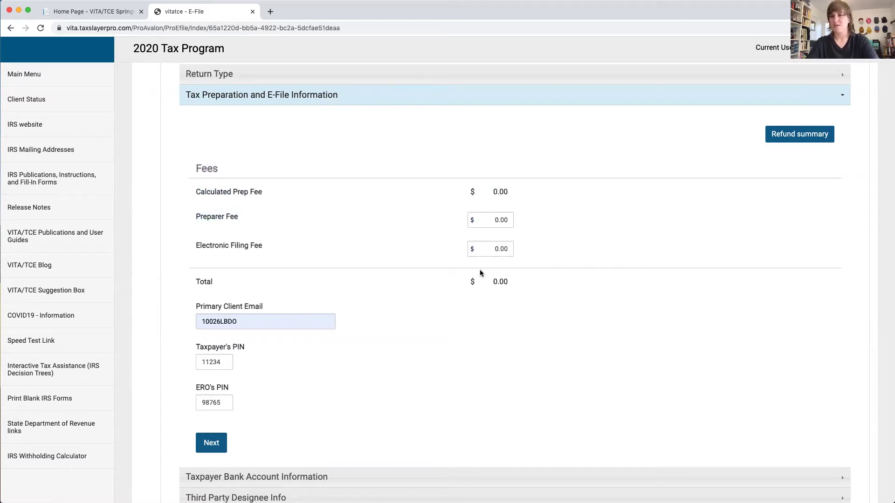
pyautogui.scroll(-3, 474, 322)
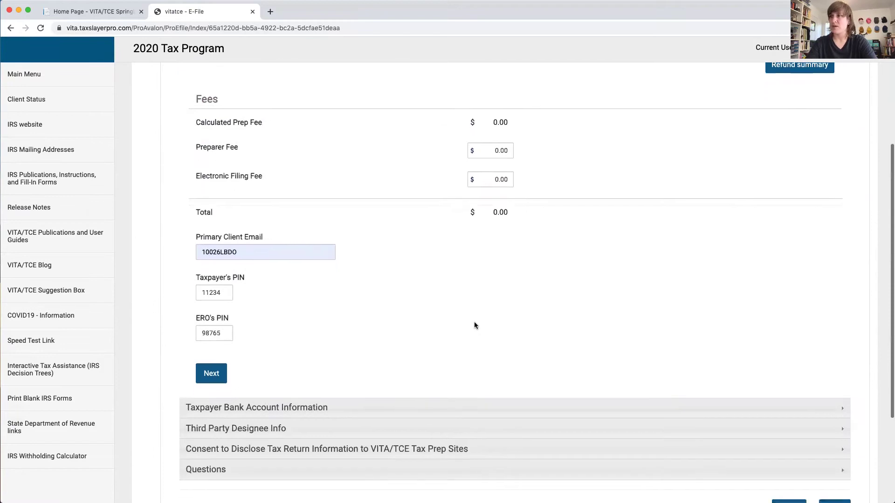
pyautogui.click(252, 253)
pyautogui.moveTo(249, 253); pyautogui.dragTo(198, 250)
pyautogui.click(195, 253)
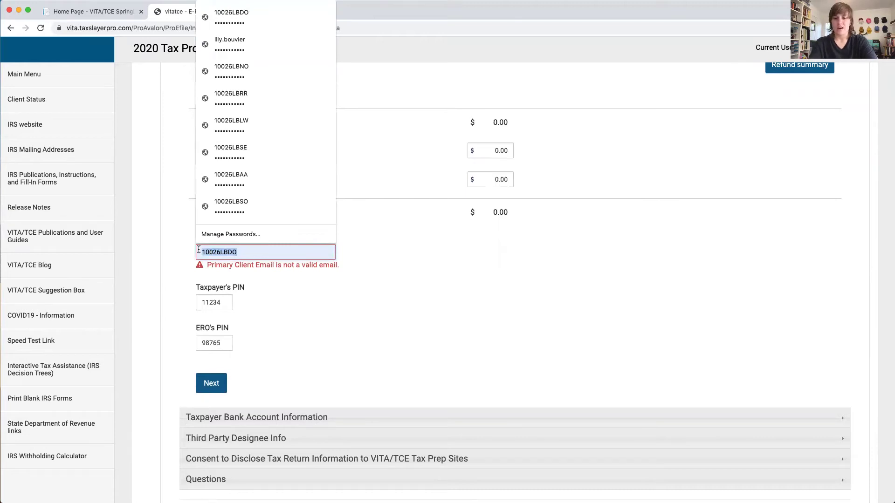
pyautogui.write('test@t')
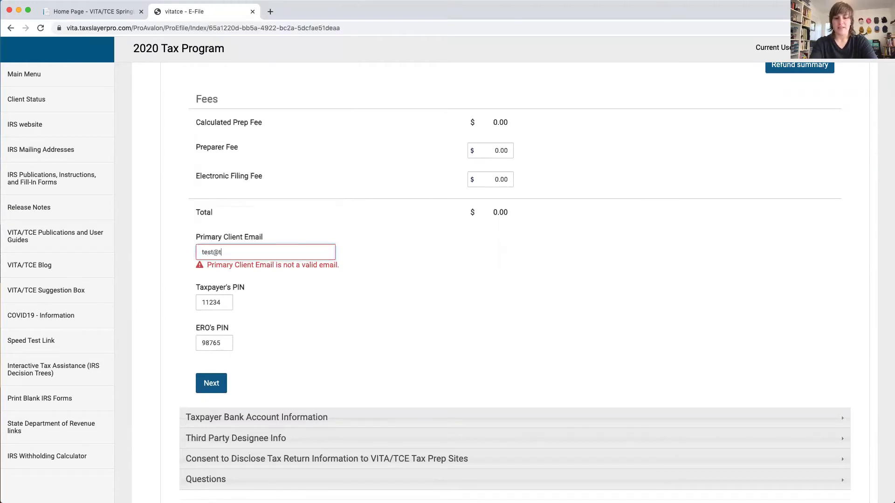
pyautogui.write('est.com')
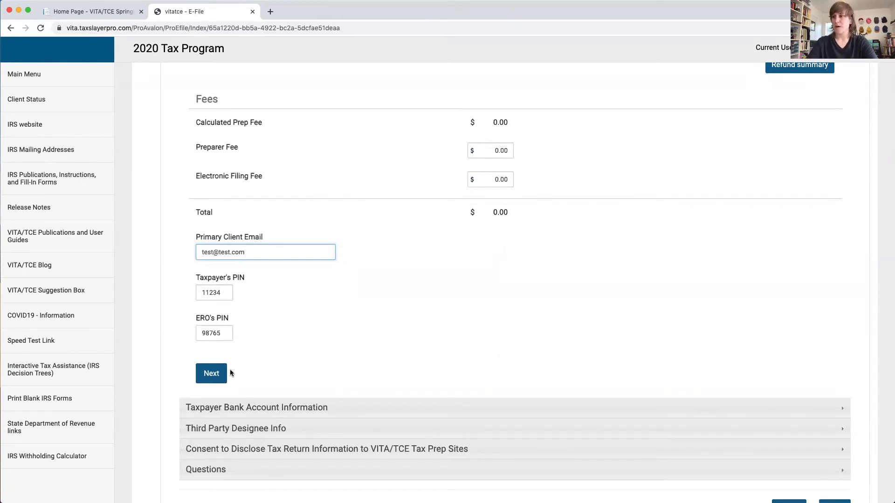
pyautogui.click(212, 374)
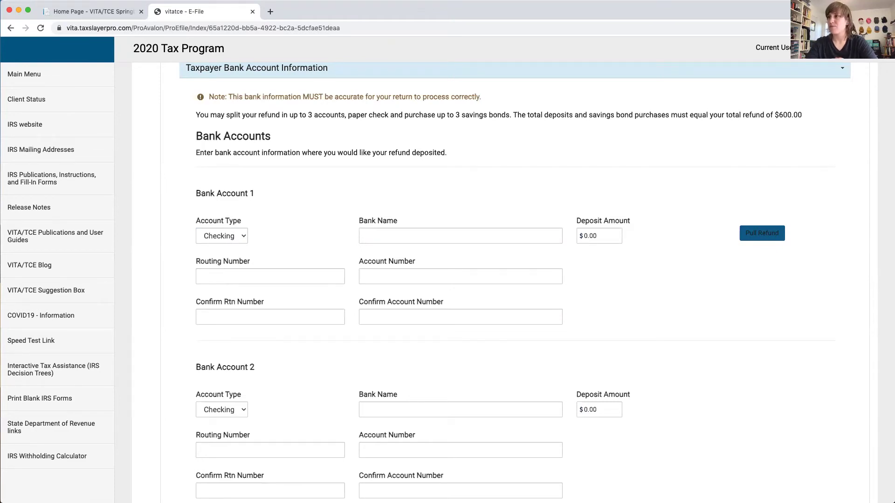
# - Look over the three bank account sections and the account type choices for Bank Accounts 1 and 2
pyautogui.moveTo(206, 193); pyautogui.dragTo(251, 193)
pyautogui.click(219, 364)
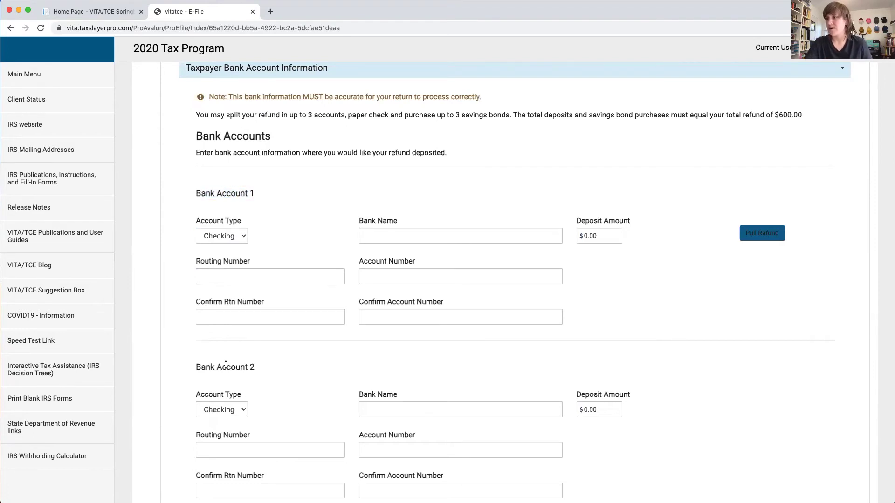
pyautogui.scroll(-5, 247, 394)
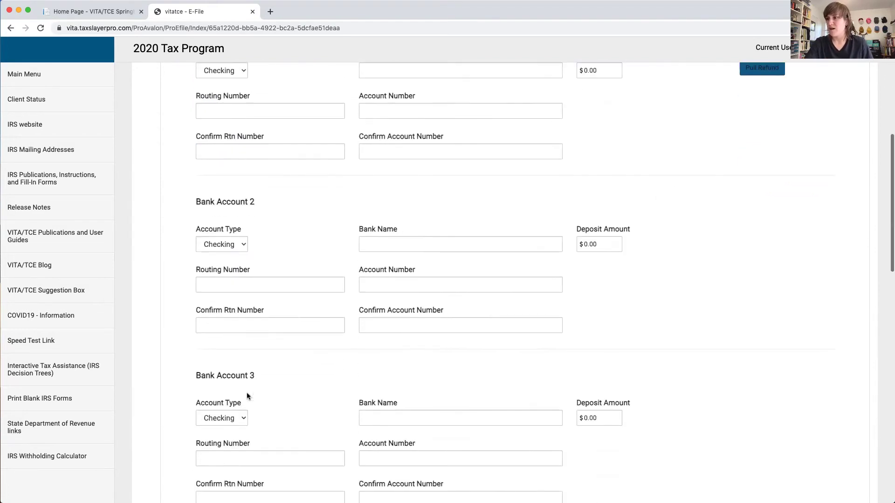
pyautogui.scroll(1, 248, 396)
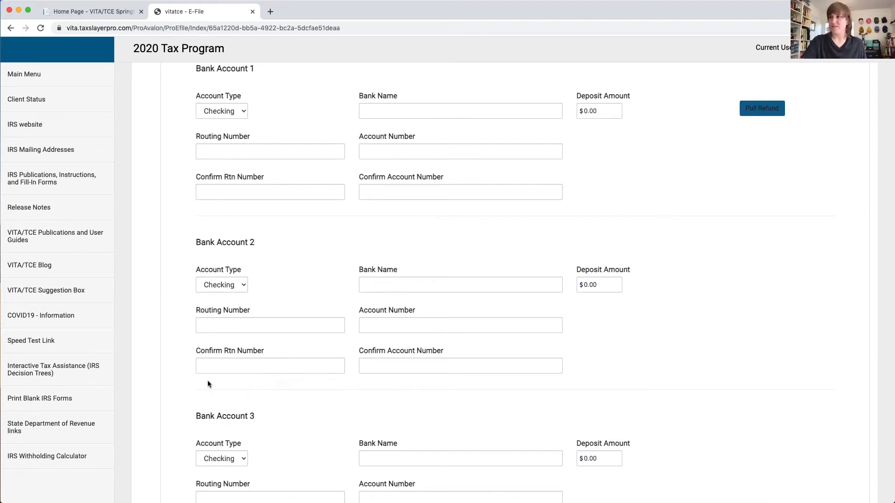
pyautogui.scroll(2, 327, 381)
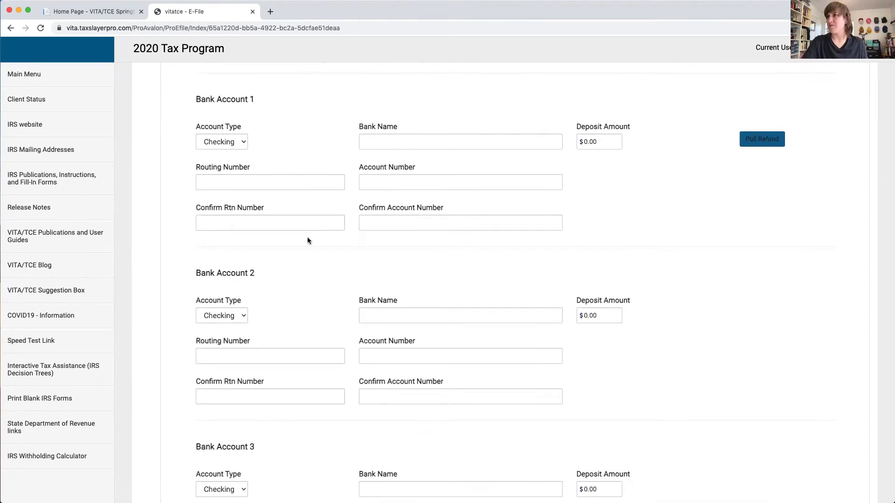
pyautogui.click(238, 159)
pyautogui.click(263, 162)
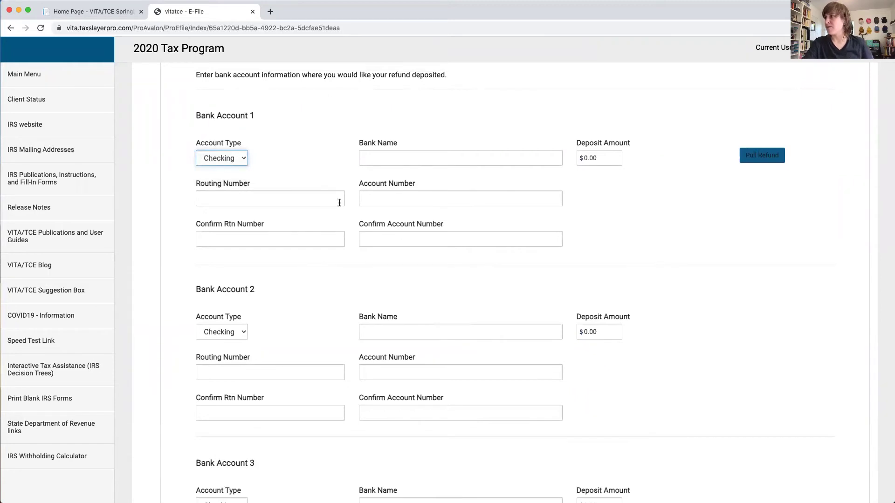
pyautogui.click(225, 336)
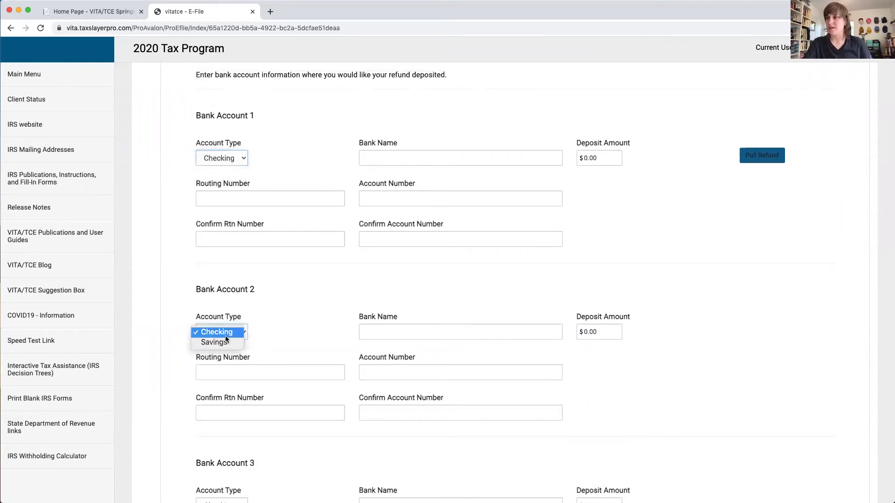
pyautogui.click(275, 329)
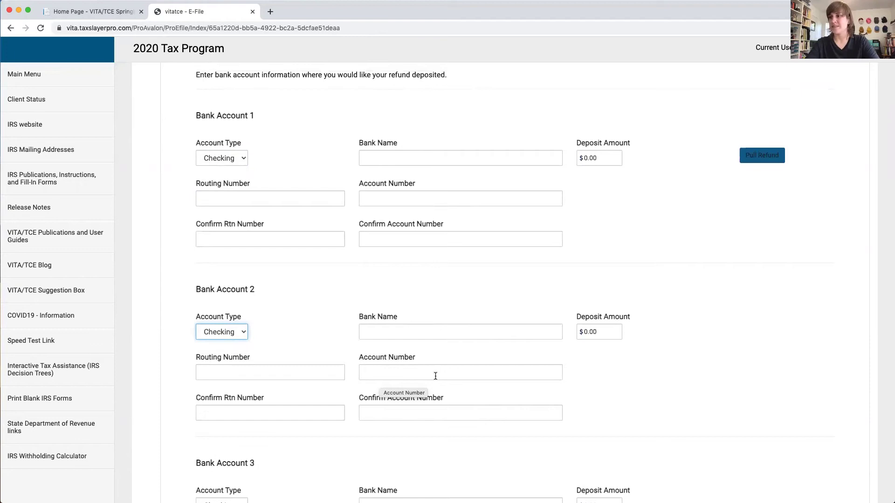
pyautogui.scroll(-3, 333, 379)
pyautogui.scroll(3, 333, 381)
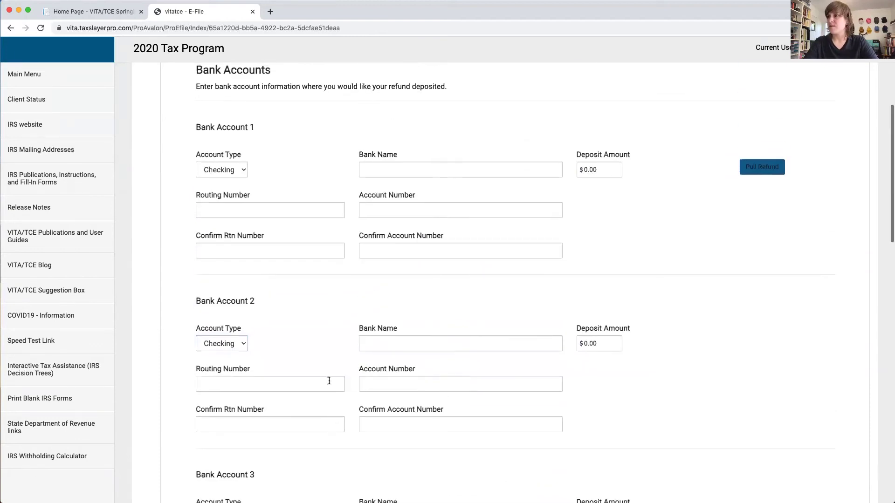
# - Go through Bank Account 1's fields for account type, bank name, deposit amount, and the routing and account numbers with their confirmations
pyautogui.click(235, 170)
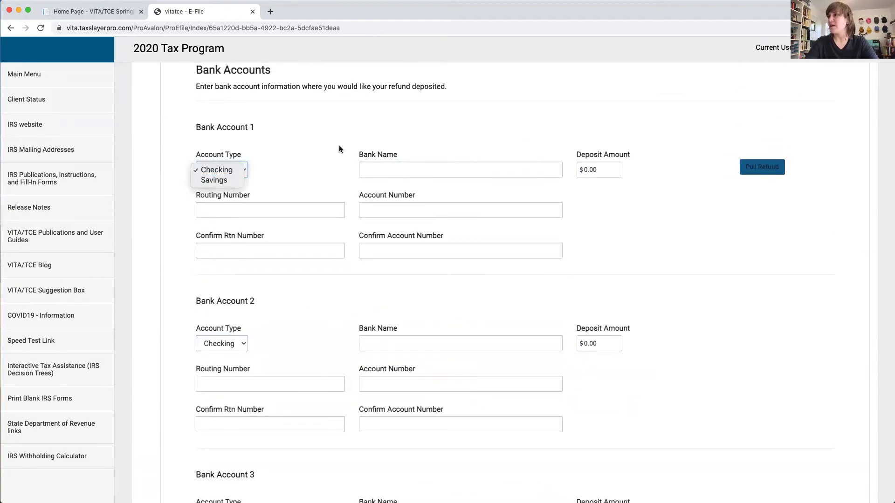
pyautogui.click(393, 174)
pyautogui.click(395, 170)
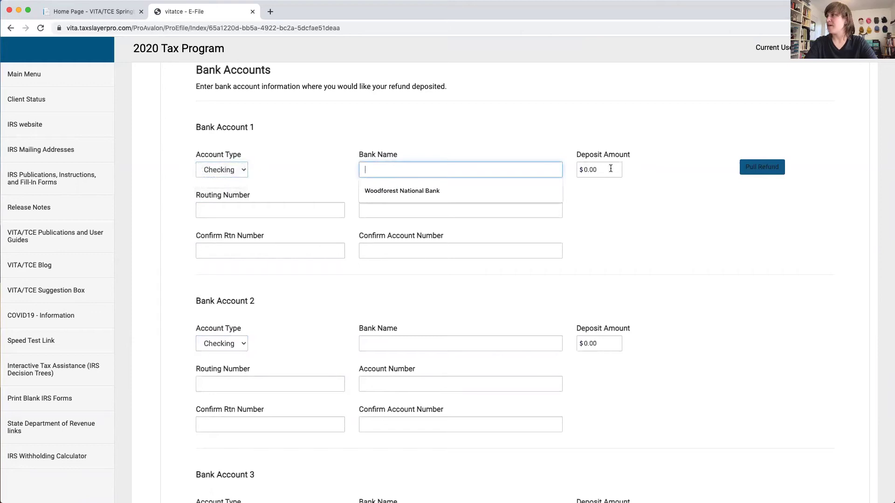
pyautogui.click(610, 169)
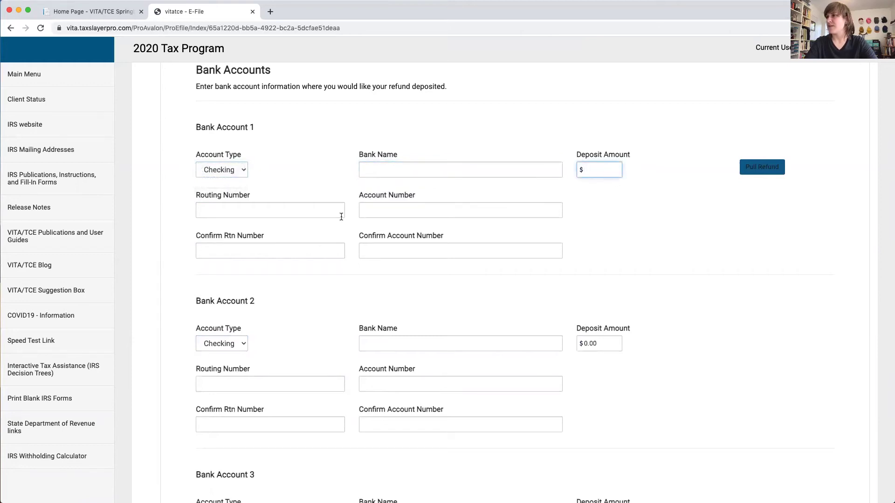
pyautogui.click(279, 211)
pyautogui.press('Tab')
pyautogui.click(251, 246)
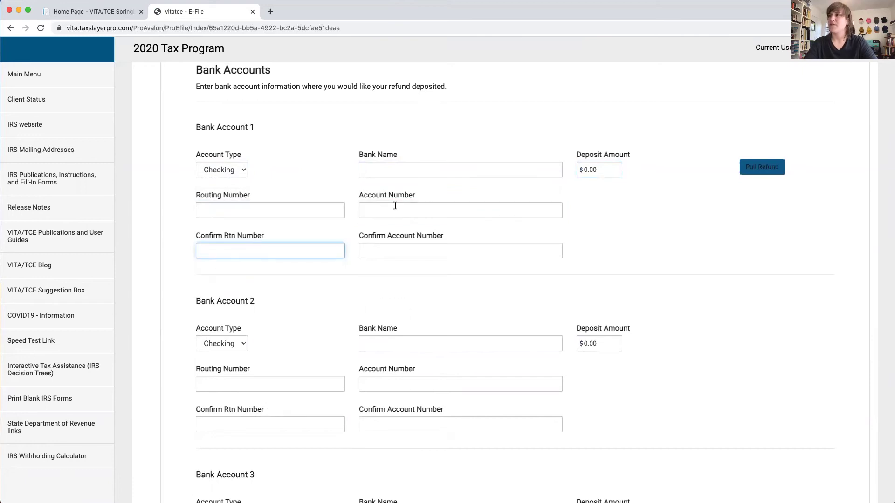
pyautogui.click(395, 205)
pyautogui.click(414, 254)
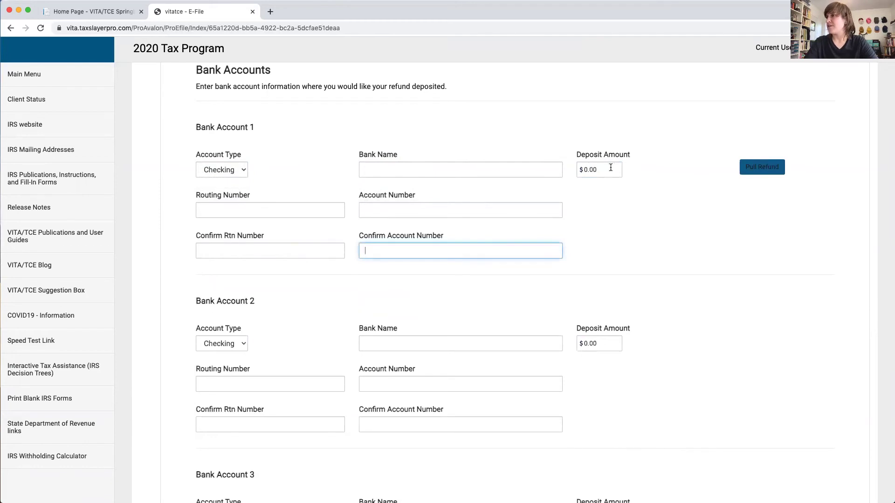
# - Pull the refund into Bank Account 1's deposit amount and complete the amount as $600.00
pyautogui.click(766, 170)
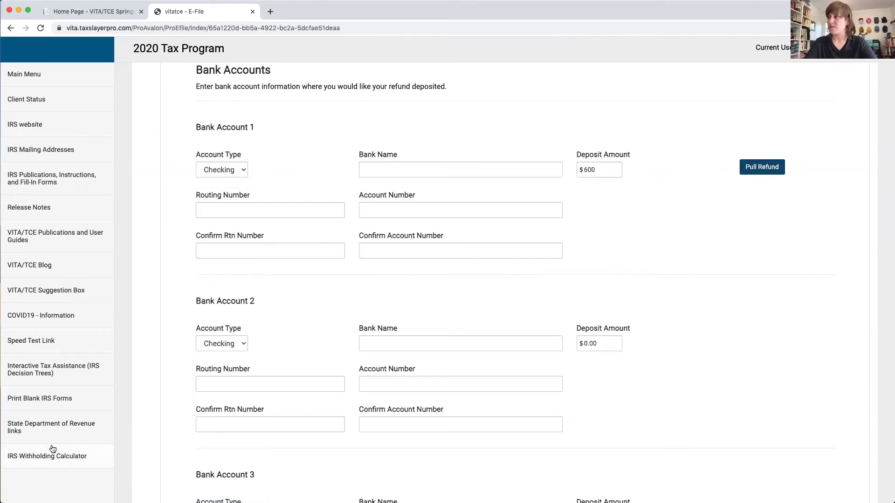
pyautogui.click(605, 169)
pyautogui.write('.00')
pyautogui.click(597, 344)
pyautogui.click(685, 375)
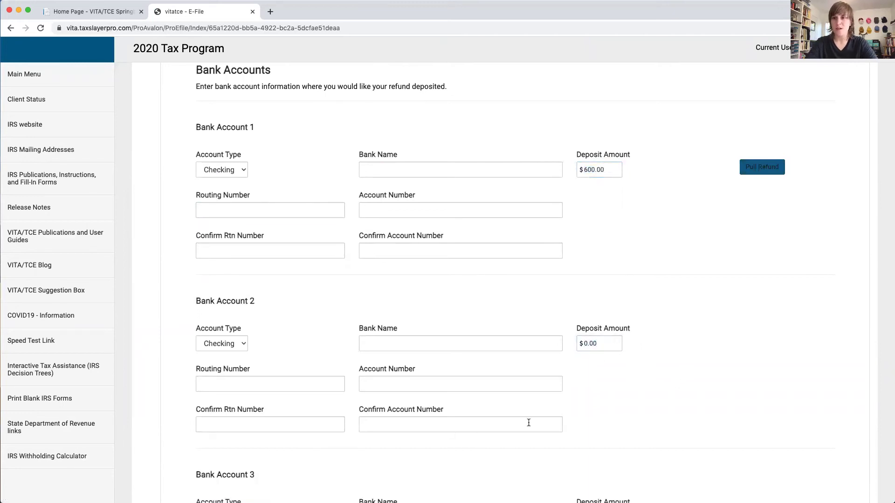
# - Advance past the bank account section and the blank third party designee section to the consent to disclose section
pyautogui.scroll(-8, 366, 395)
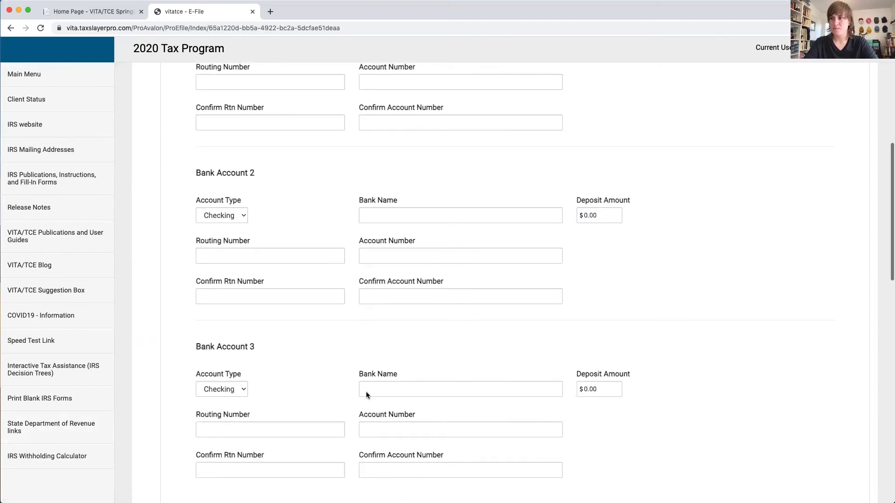
pyautogui.scroll(-2, 366, 395)
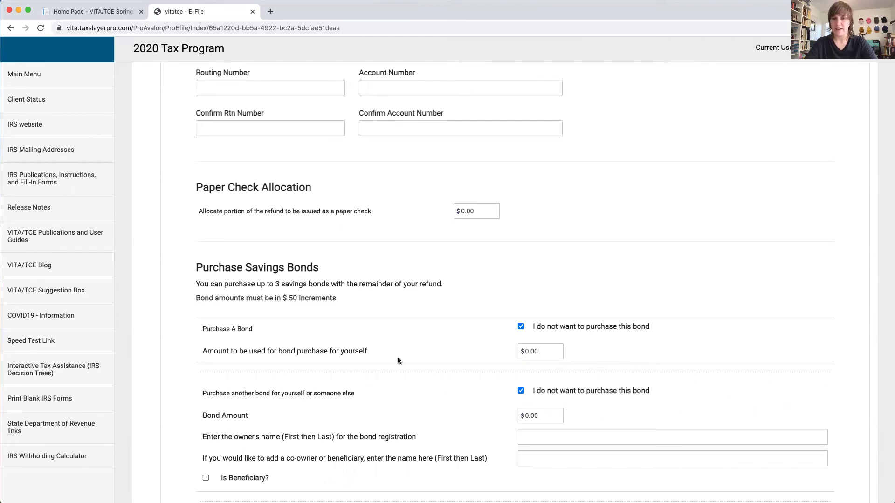
pyautogui.scroll(-6, 443, 429)
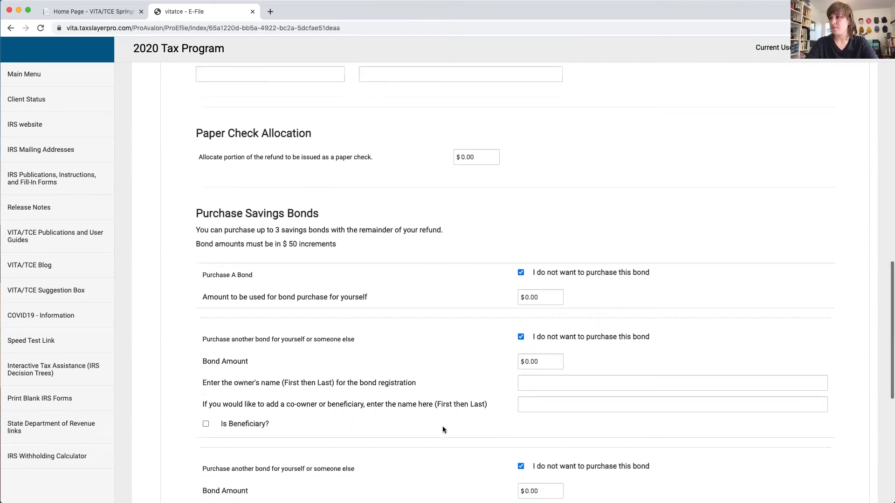
pyautogui.scroll(-2, 443, 429)
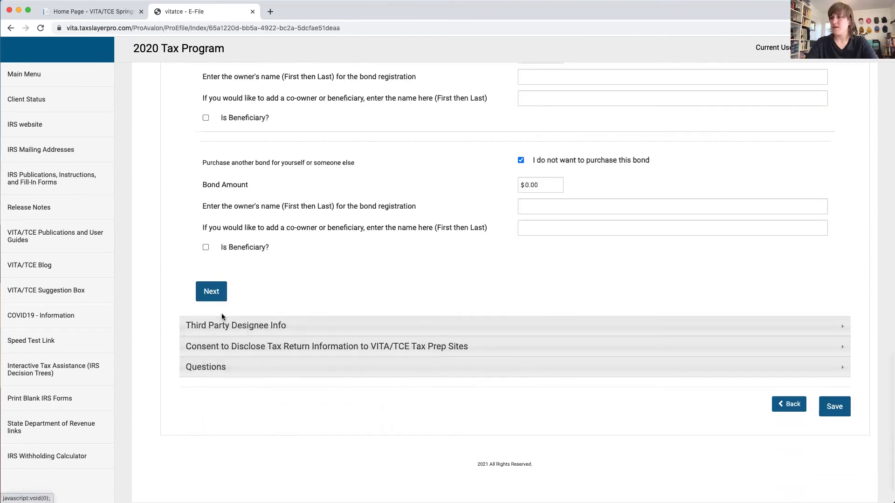
pyautogui.click(214, 291)
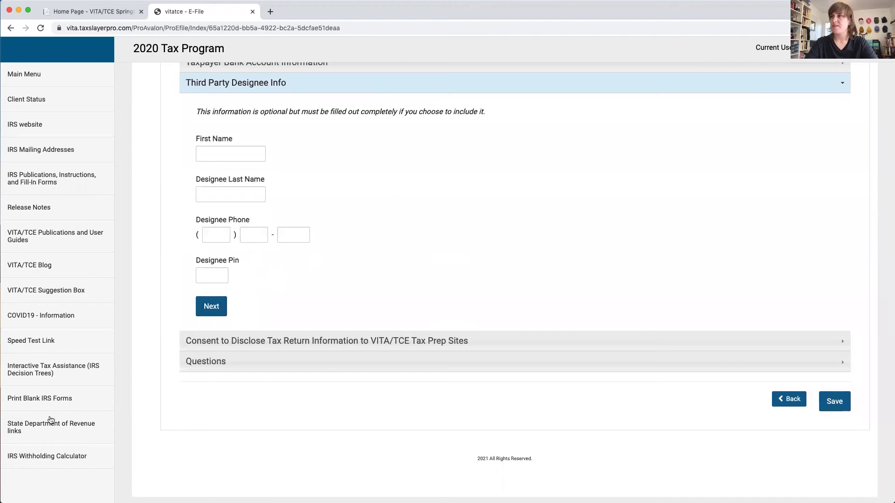
pyautogui.click(220, 315)
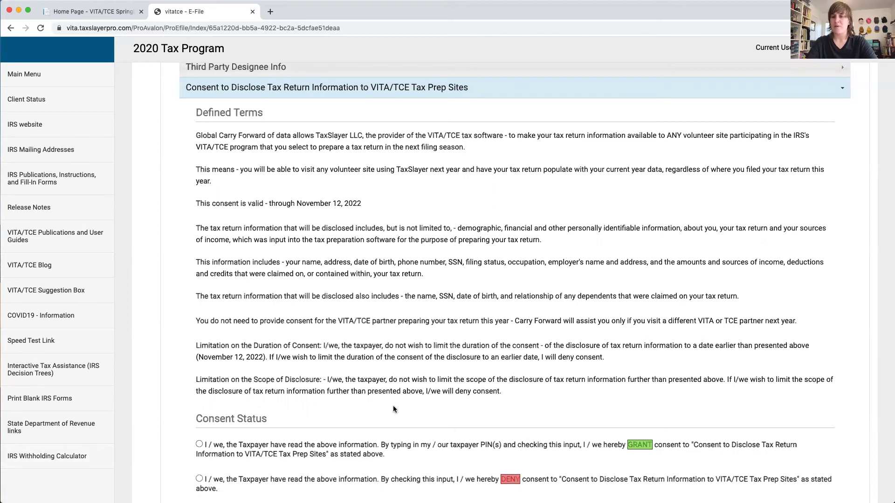
# - Deny consent to disclose tax return information to VITA/TCE tax prep sites and continue to the Questions section
pyautogui.scroll(-3, 393, 405)
pyautogui.scroll(-5, 393, 410)
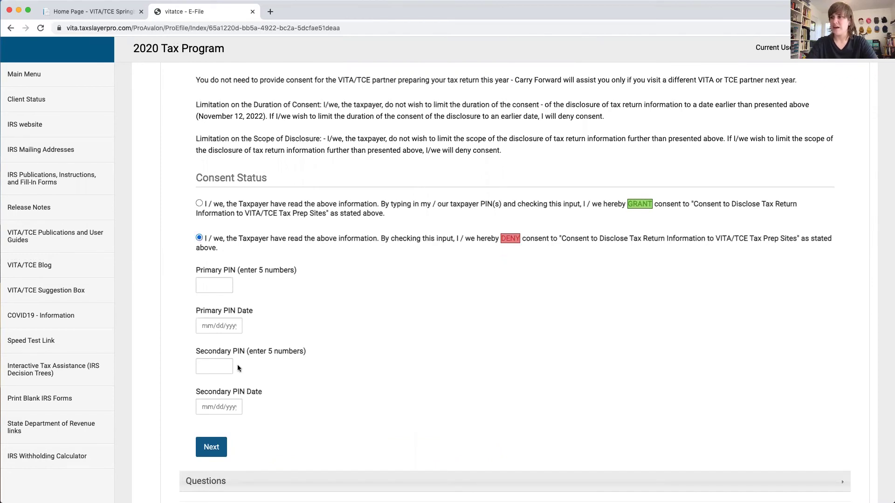
pyautogui.click(214, 447)
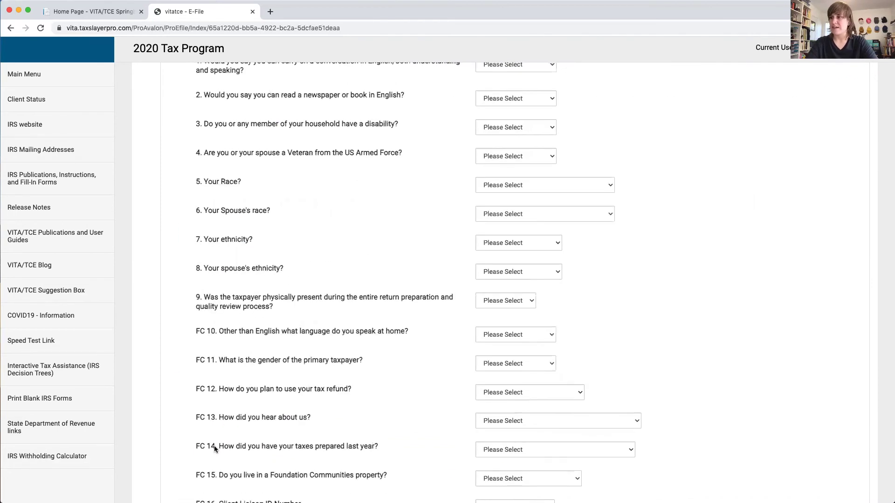
# - Look over the Questions section, from English ability, disability and veteran status through race, ethnicity, taxpayer presence and the FC questions
pyautogui.scroll(2, 214, 445)
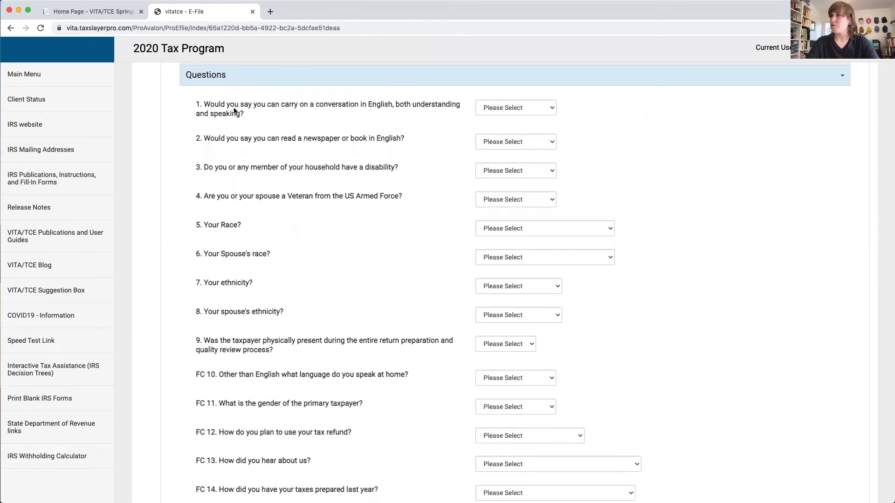
pyautogui.scroll(-3, 289, 214)
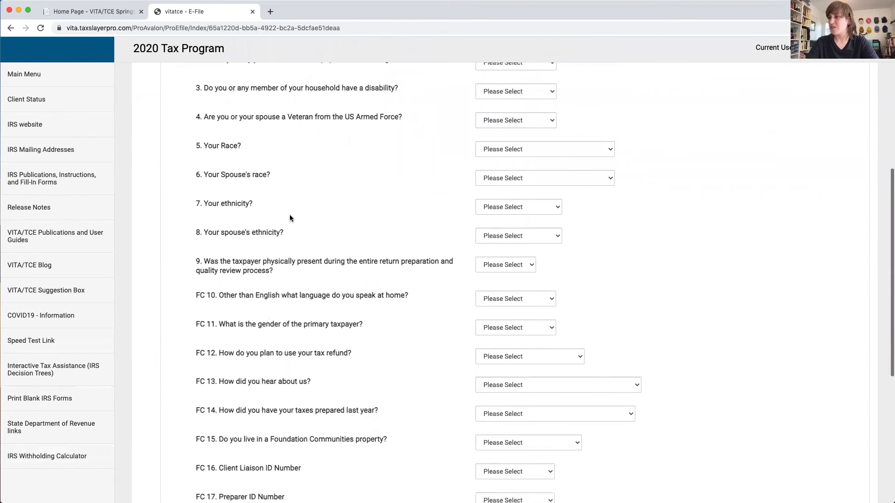
pyautogui.scroll(3, 282, 433)
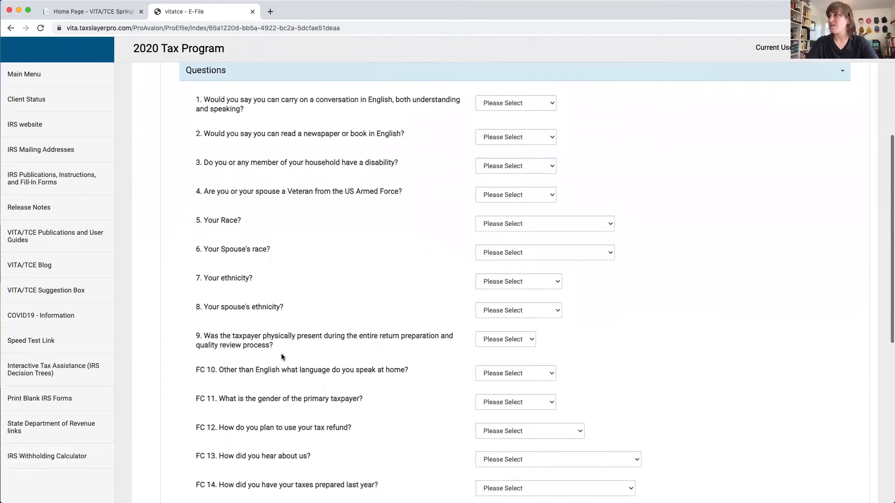
pyautogui.scroll(-1, 281, 353)
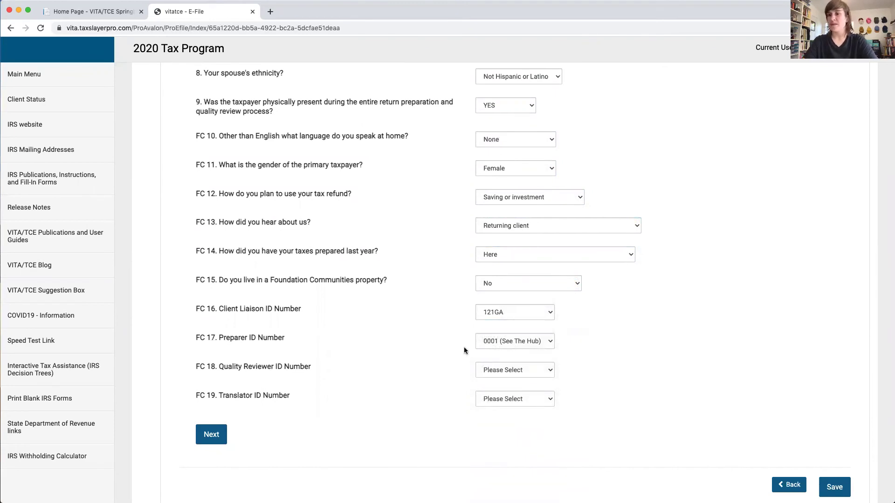
# - Replace the FC 17 Preparer ID Number with the preparer's own ID from the end of the available choices
pyautogui.click(537, 343)
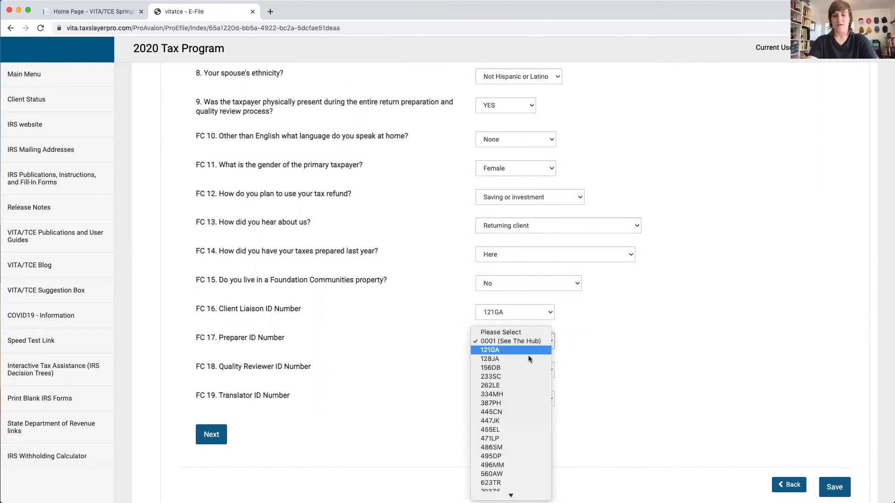
pyautogui.scroll(-20, 528, 355)
pyautogui.click(508, 488)
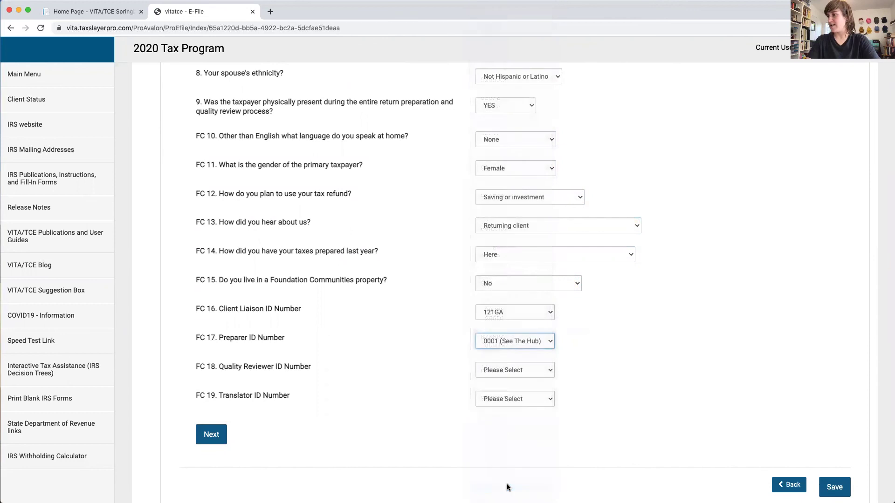
# - Set both the Quality Reviewer and Translator ID Numbers to 0001 (See The Hub) and save the E-File section
pyautogui.click(538, 371)
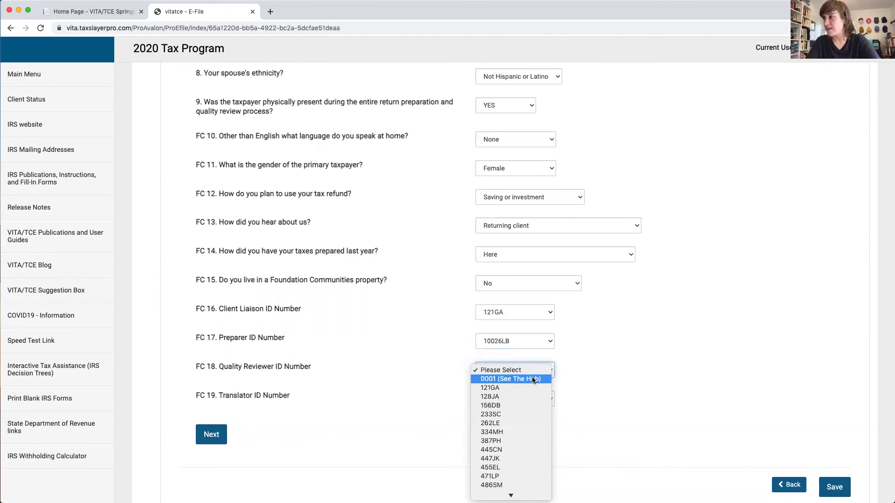
pyautogui.click(510, 380)
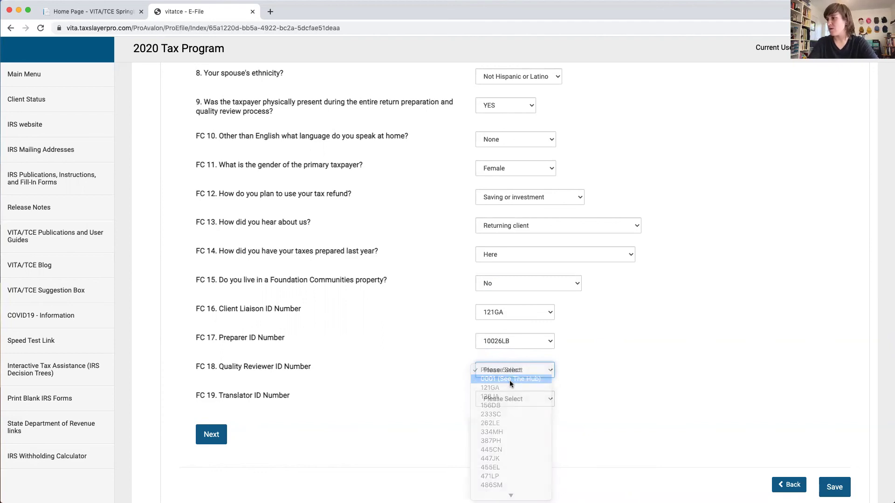
pyautogui.click(514, 399)
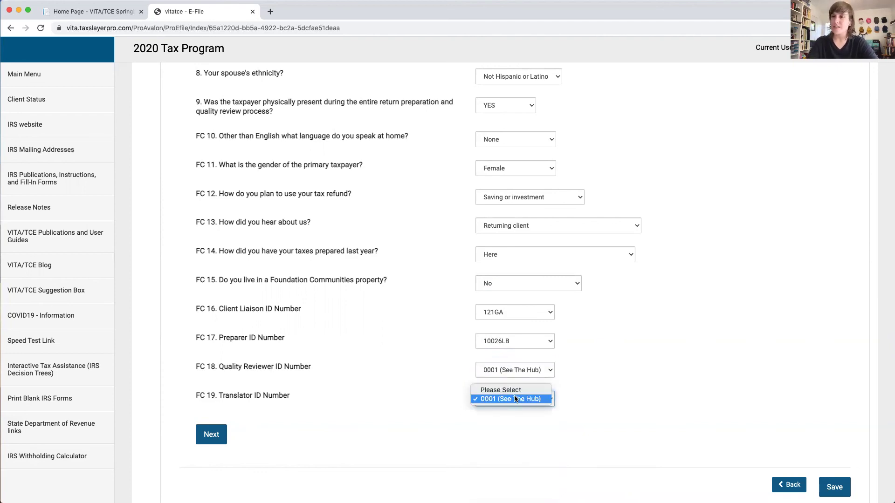
pyautogui.click(514, 399)
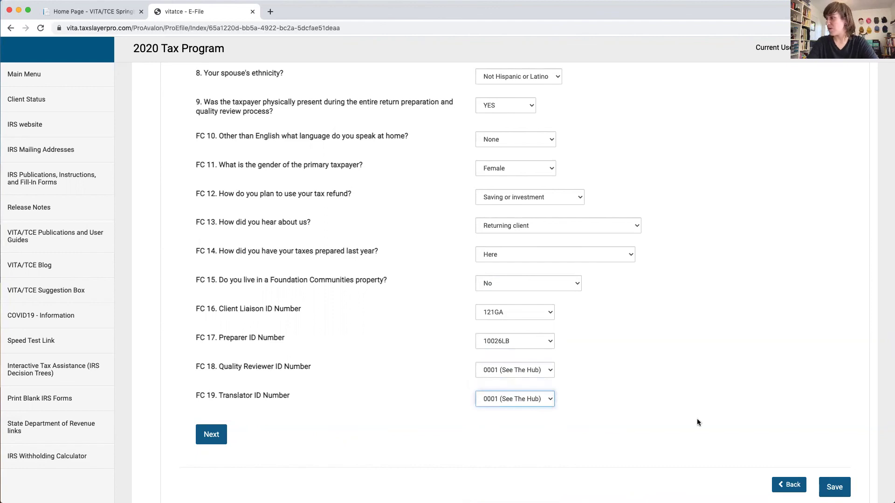
pyautogui.click(835, 487)
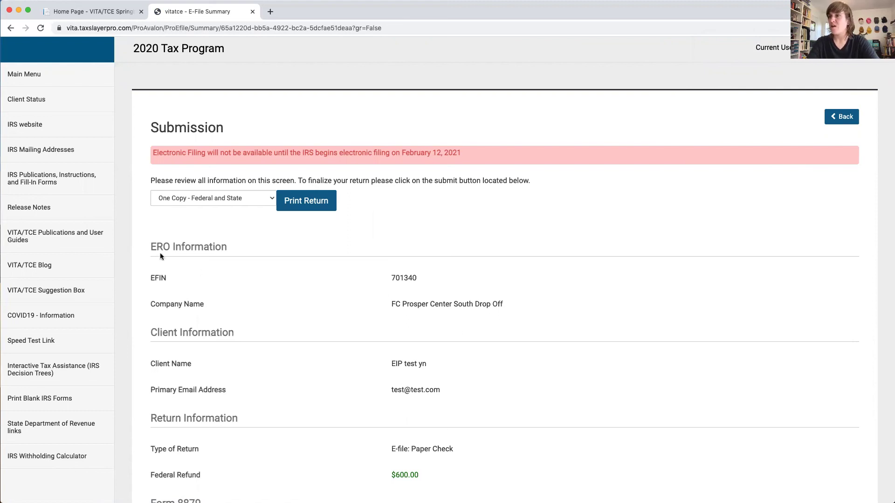
# - Review the submission summary's ERO, client, return and Form 8879 information and the tax preparation charges
pyautogui.scroll(-1, 158, 242)
pyautogui.moveTo(157, 228); pyautogui.dragTo(223, 232)
pyautogui.scroll(-4, 232, 284)
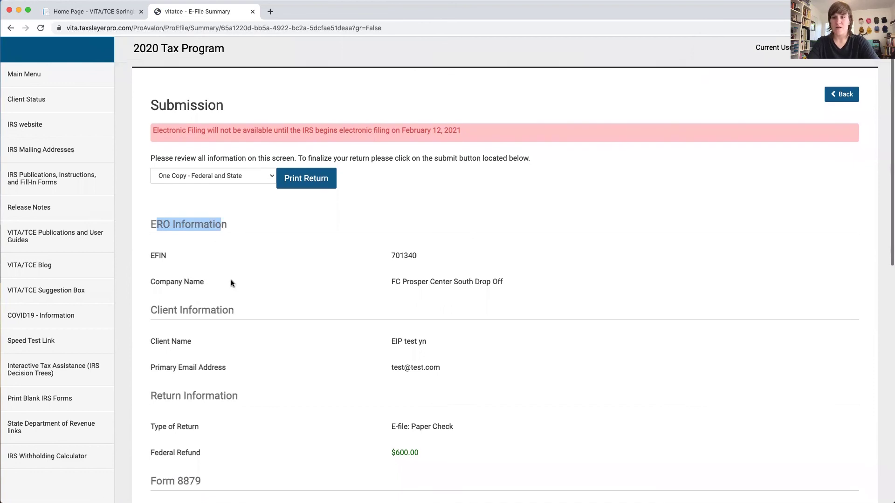
pyautogui.scroll(-10, 231, 282)
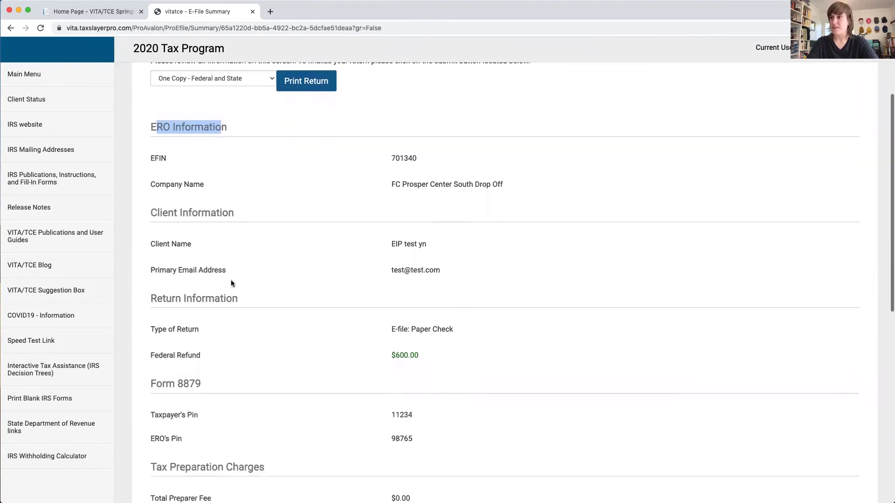
pyautogui.doubleClick(172, 292)
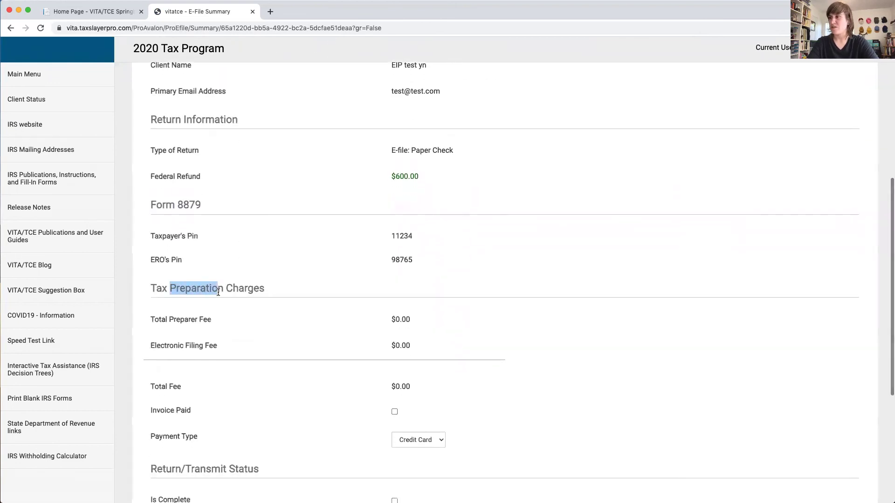
# - Mark the return as Ready For Review under Return/Transmit Status, and save and exit the return
pyautogui.scroll(-7, 240, 316)
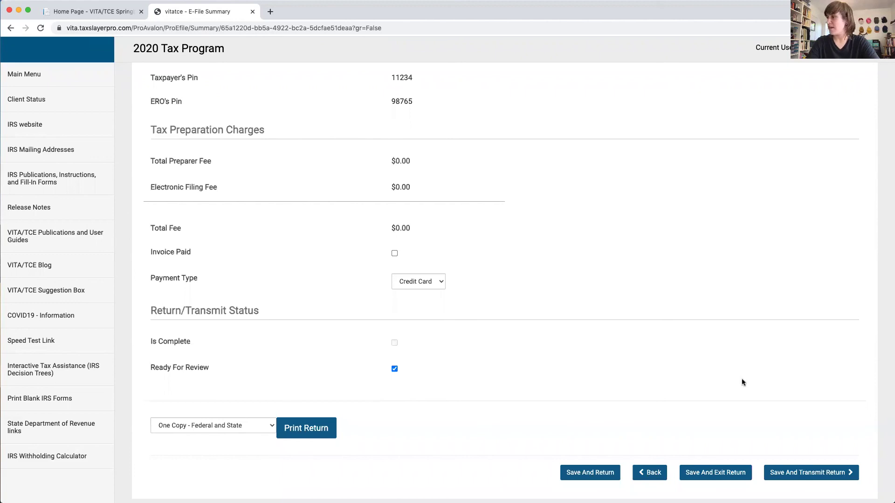
pyautogui.click(708, 476)
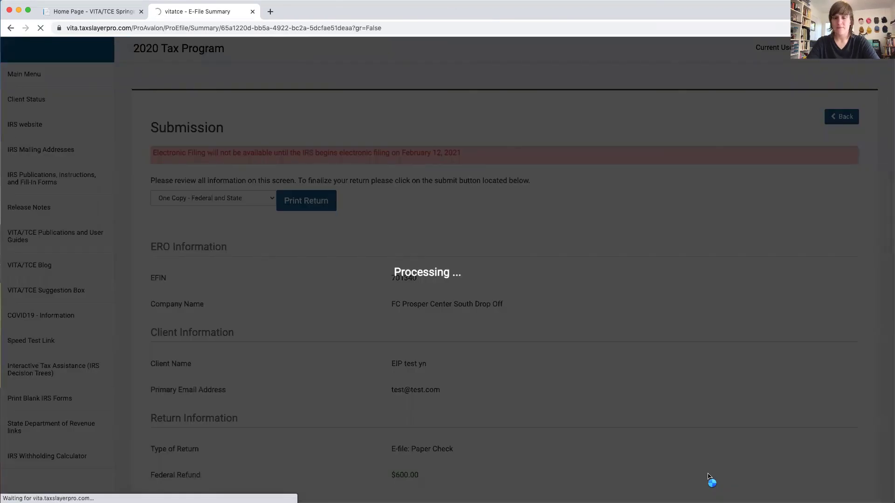